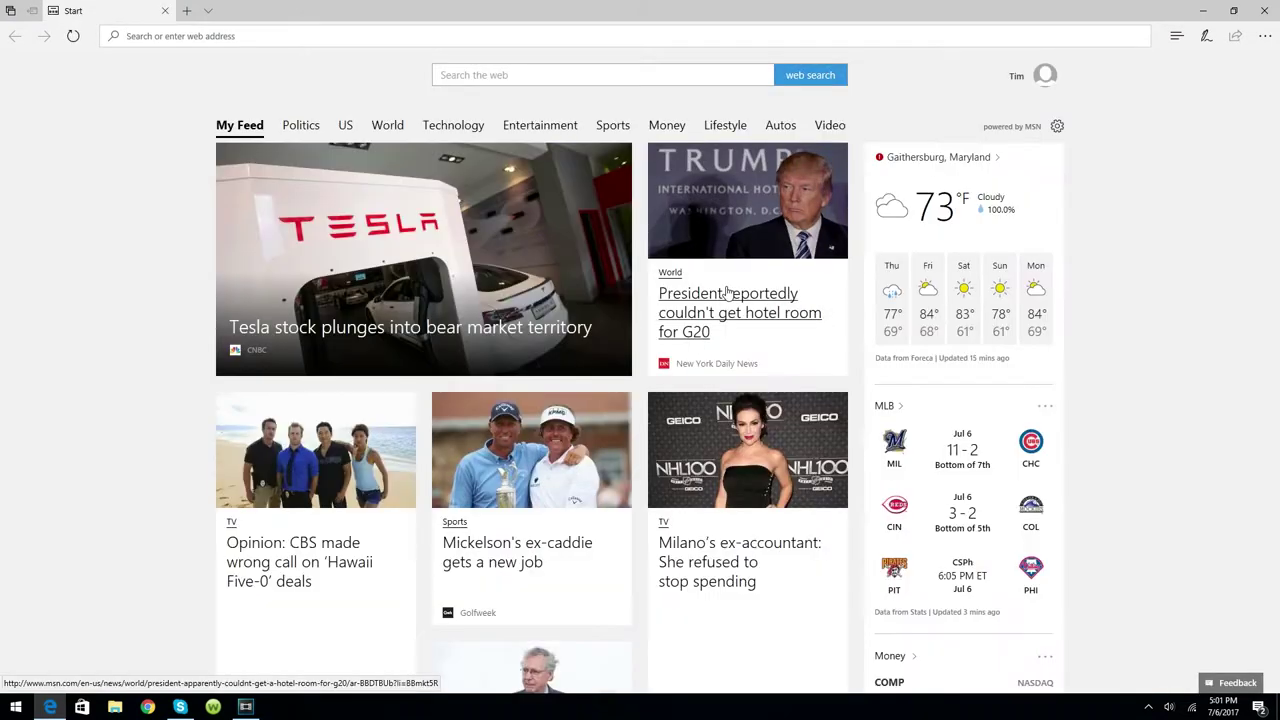
# - Type 'mediafire.' into the Edge address bar so it autocompletes to mediafire.com
pyautogui.write('media')
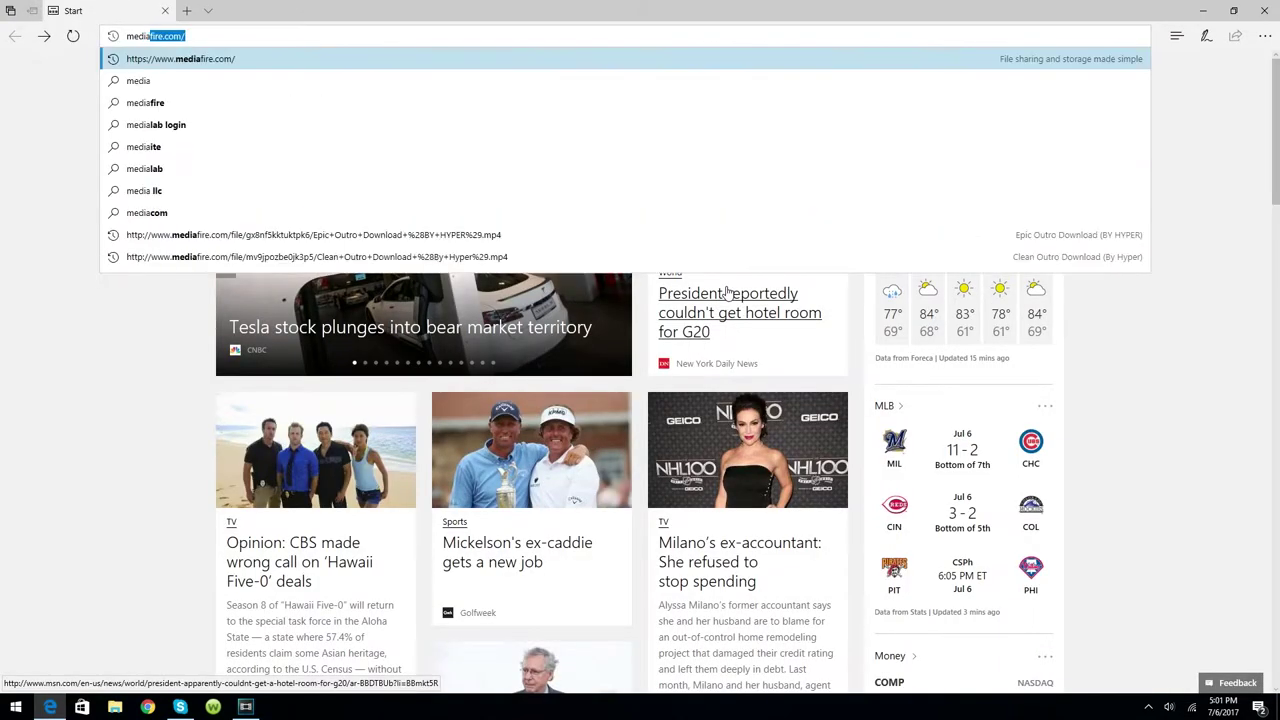
pyautogui.write('fire.com/#myfiles')
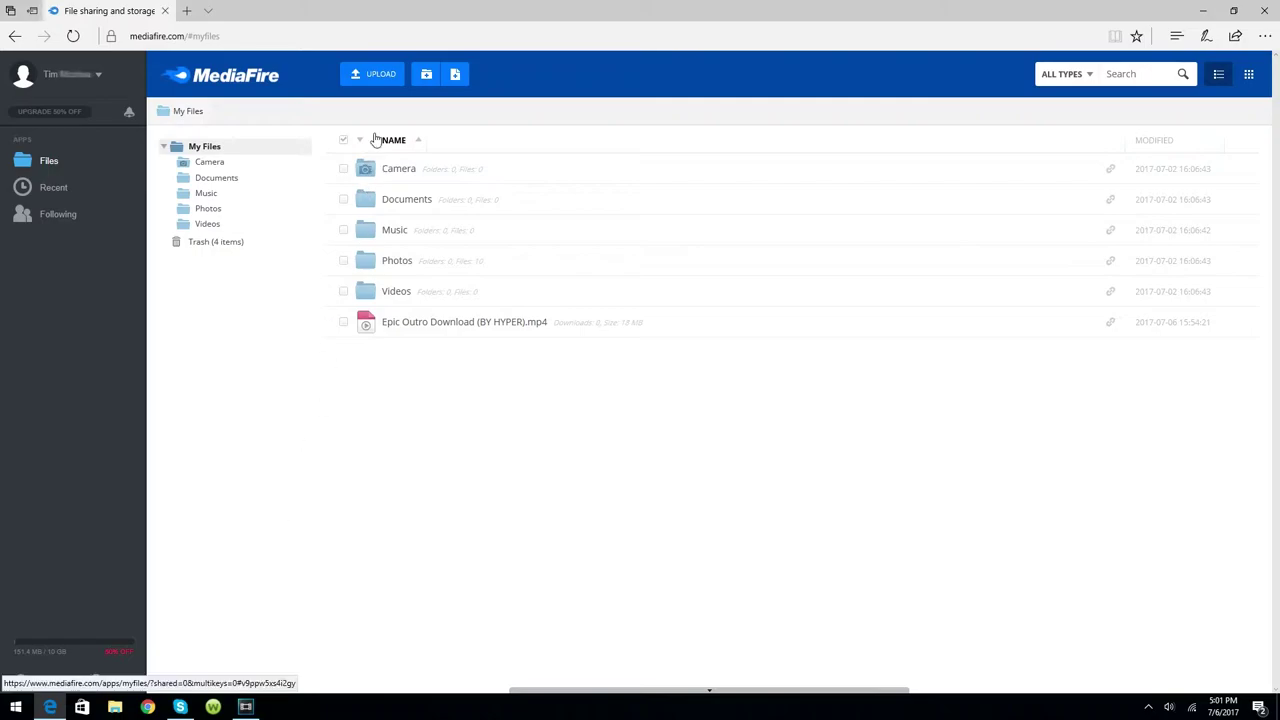
# - Upload 'Clean HD YT Intro.mp4' from the computer into My Files and dismiss the completion summary
pyautogui.click(381, 72)
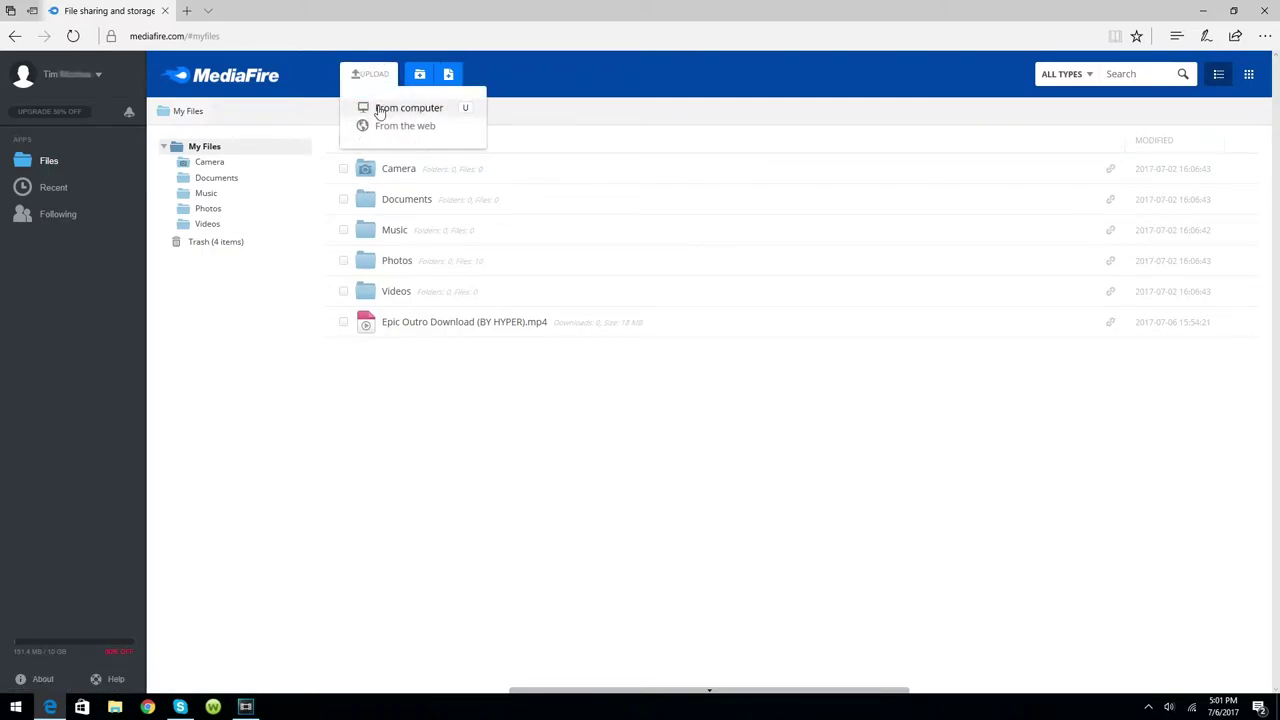
pyautogui.click(379, 110)
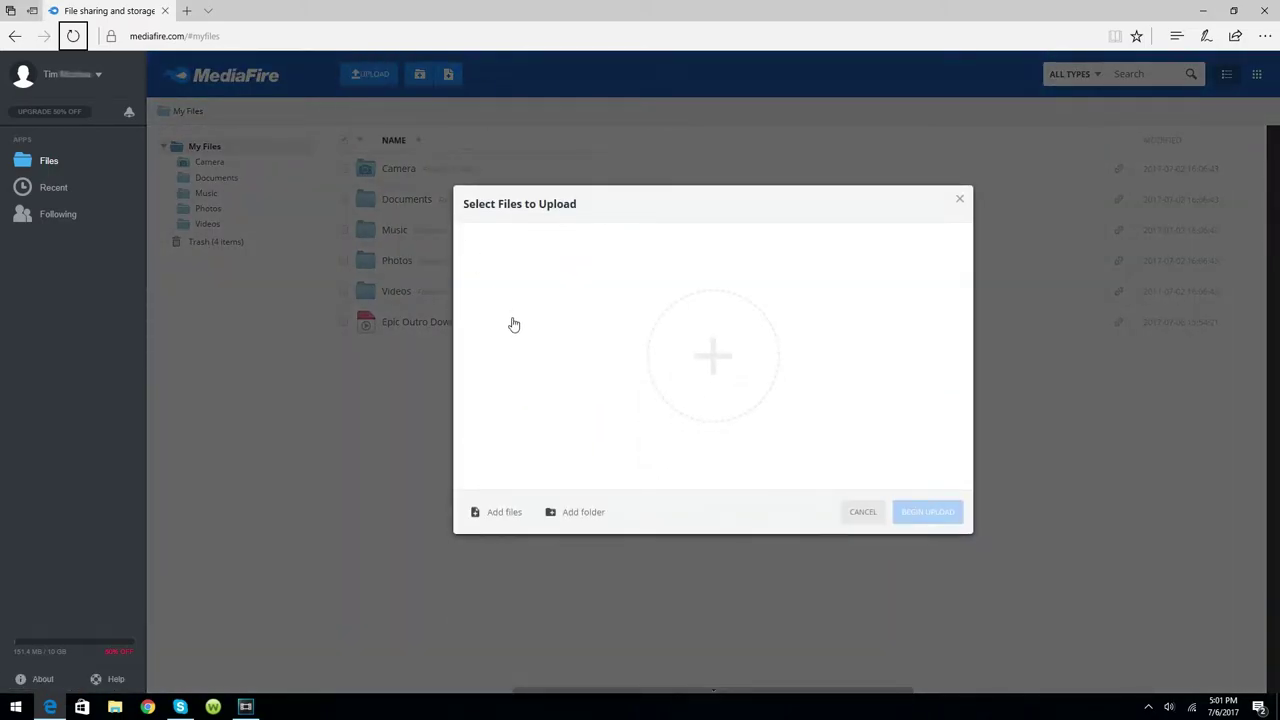
pyautogui.click(513, 324)
pyautogui.doubleClick(362, 364)
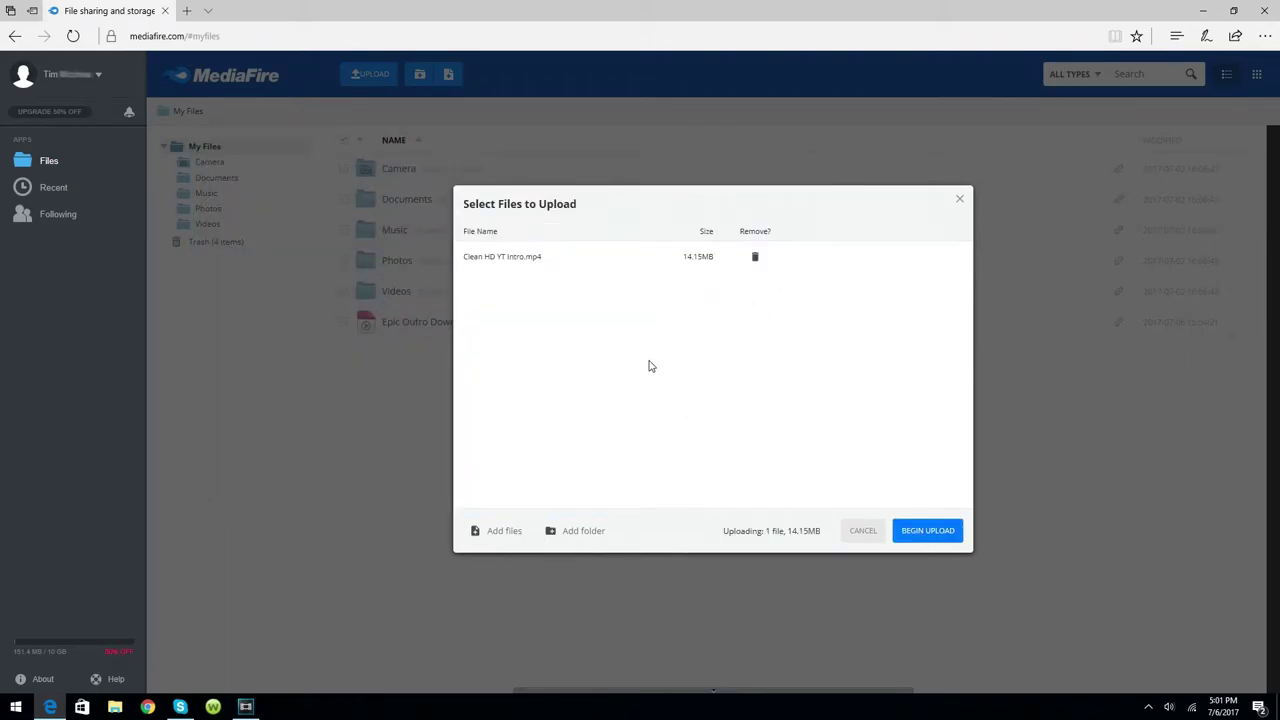
pyautogui.moveTo(679, 205); pyautogui.dragTo(495, 262)
pyautogui.click(510, 286)
pyautogui.click(912, 533)
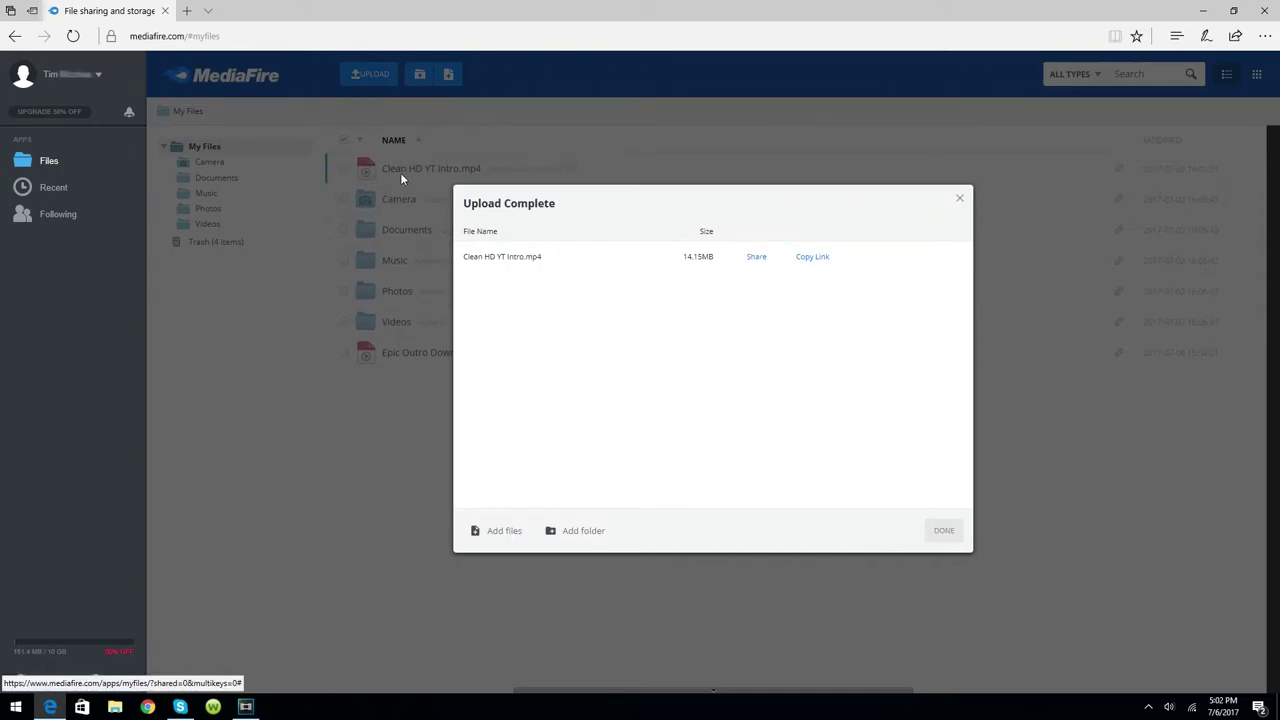
pyautogui.click(960, 206)
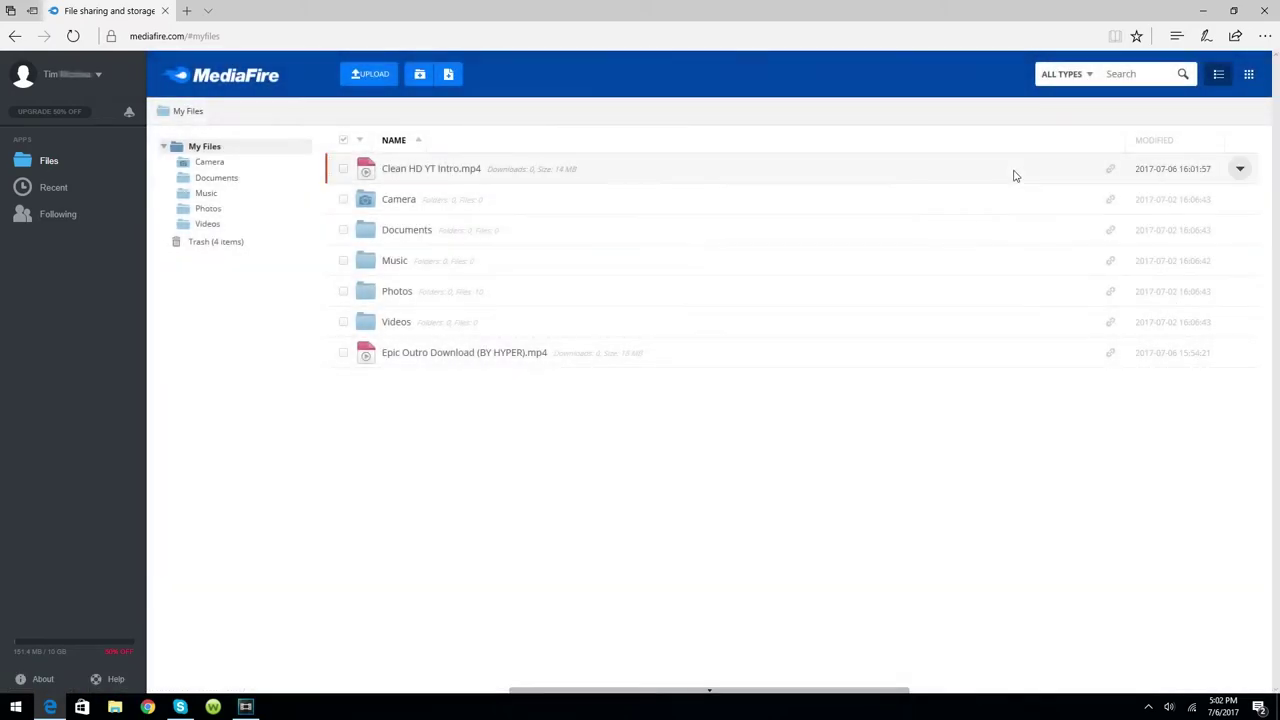
# - Rename the uploaded video to 'HD Free To Use Intro (By Hyper).mp4'
pyautogui.click(1238, 170)
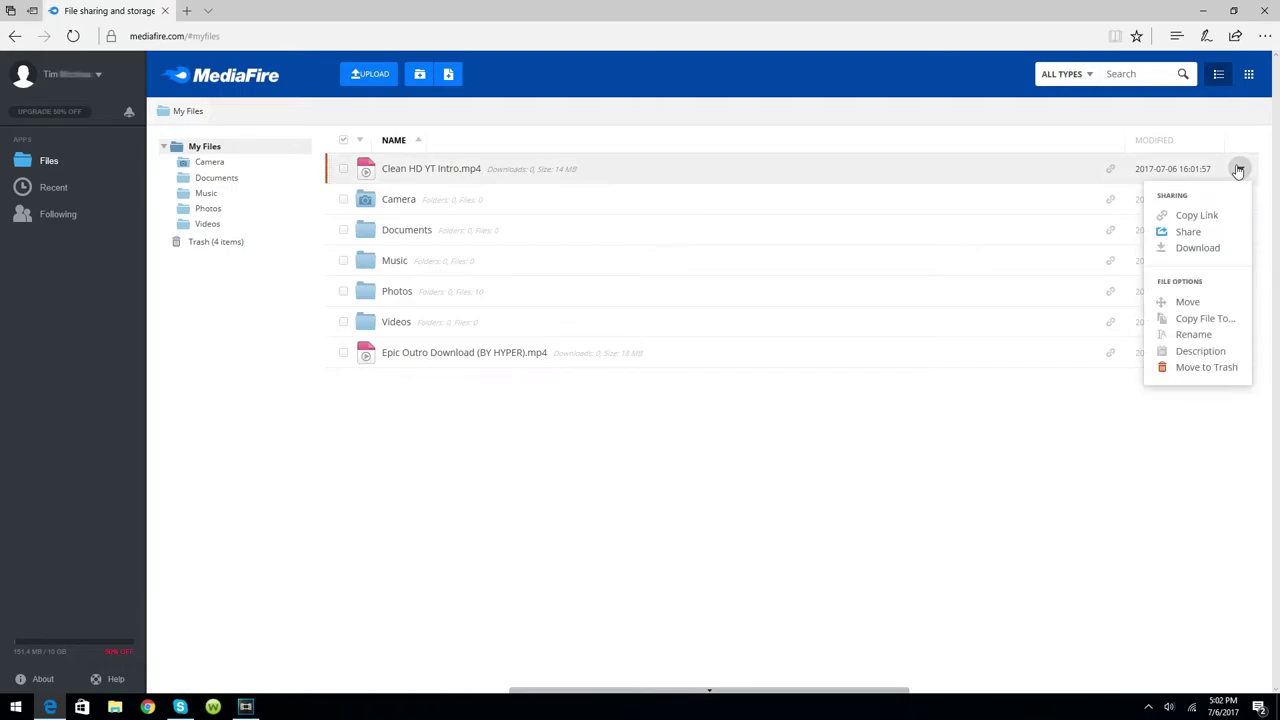
pyautogui.click(1188, 333)
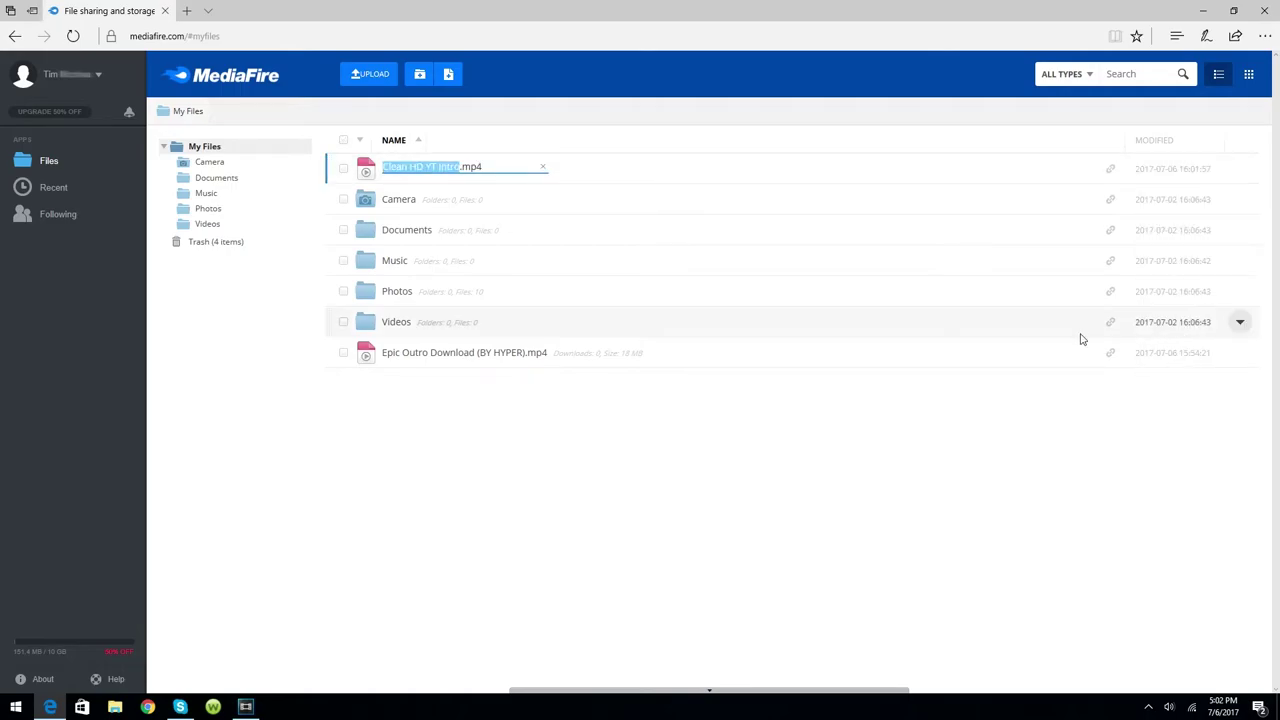
pyautogui.press('BackSpace')
pyautogui.write('HD')
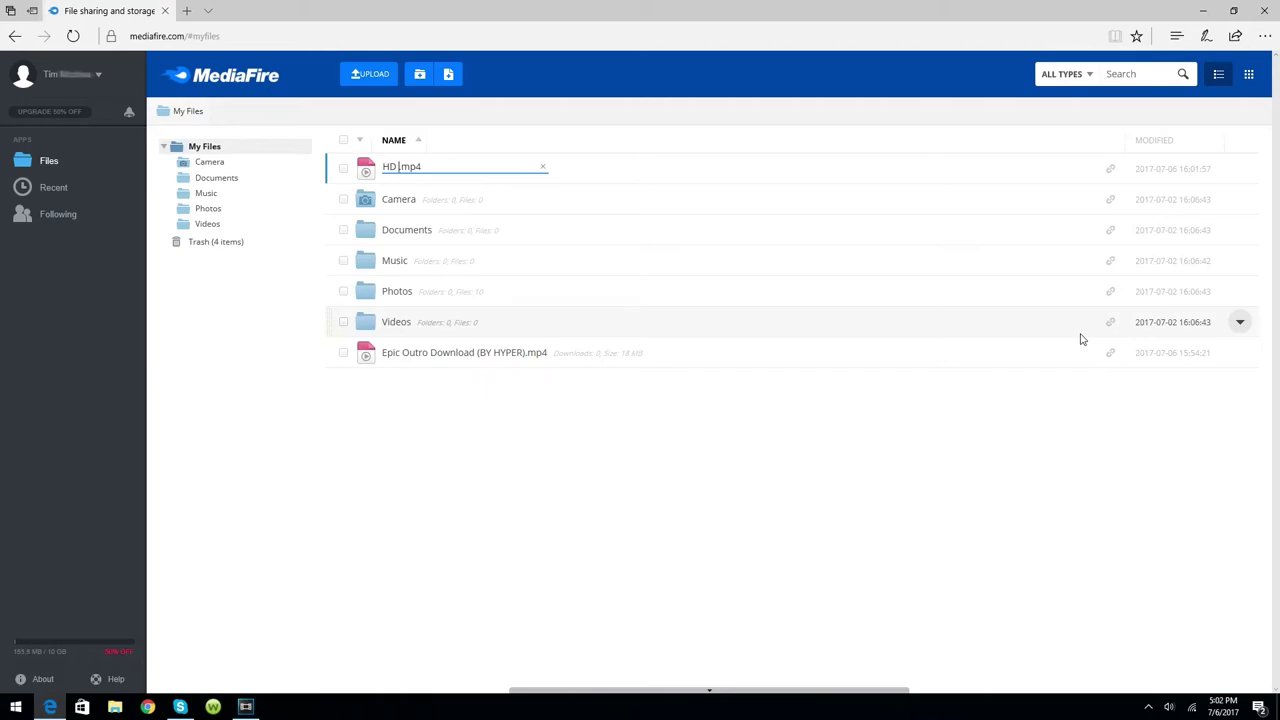
pyautogui.write(' Free T')
pyautogui.write('o Use Intro (By Hyper')
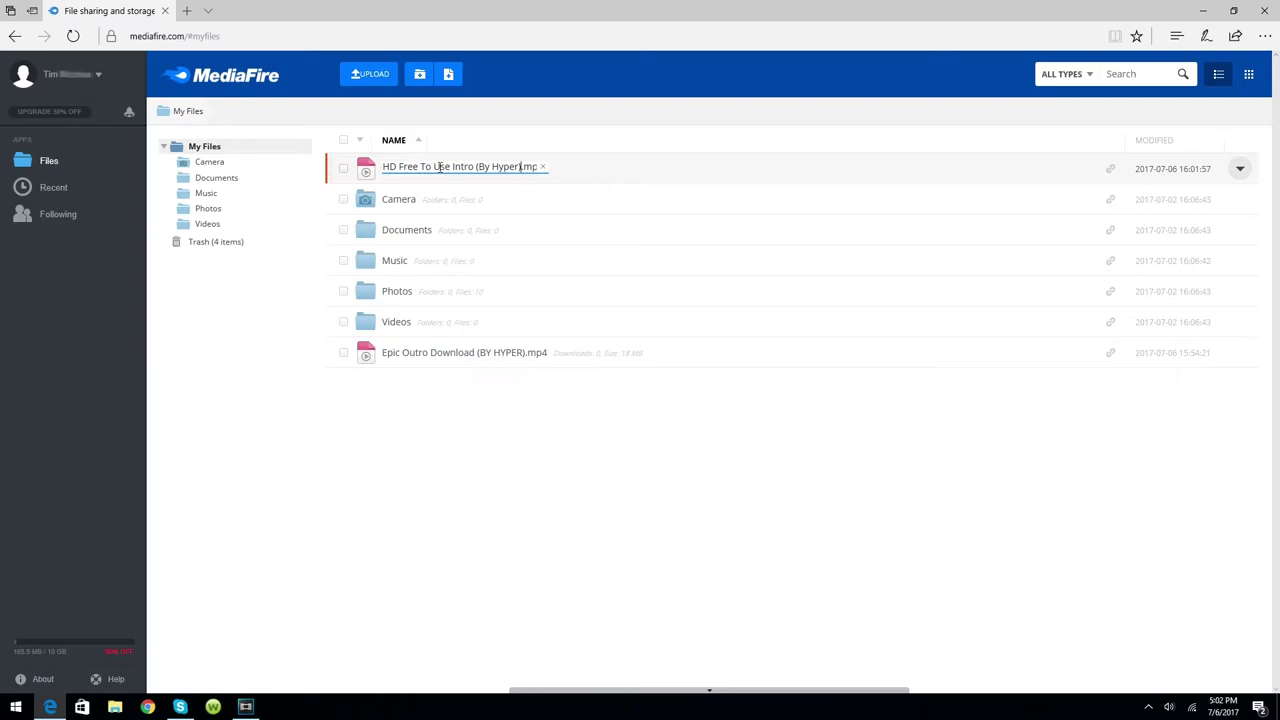
pyautogui.click(491, 474)
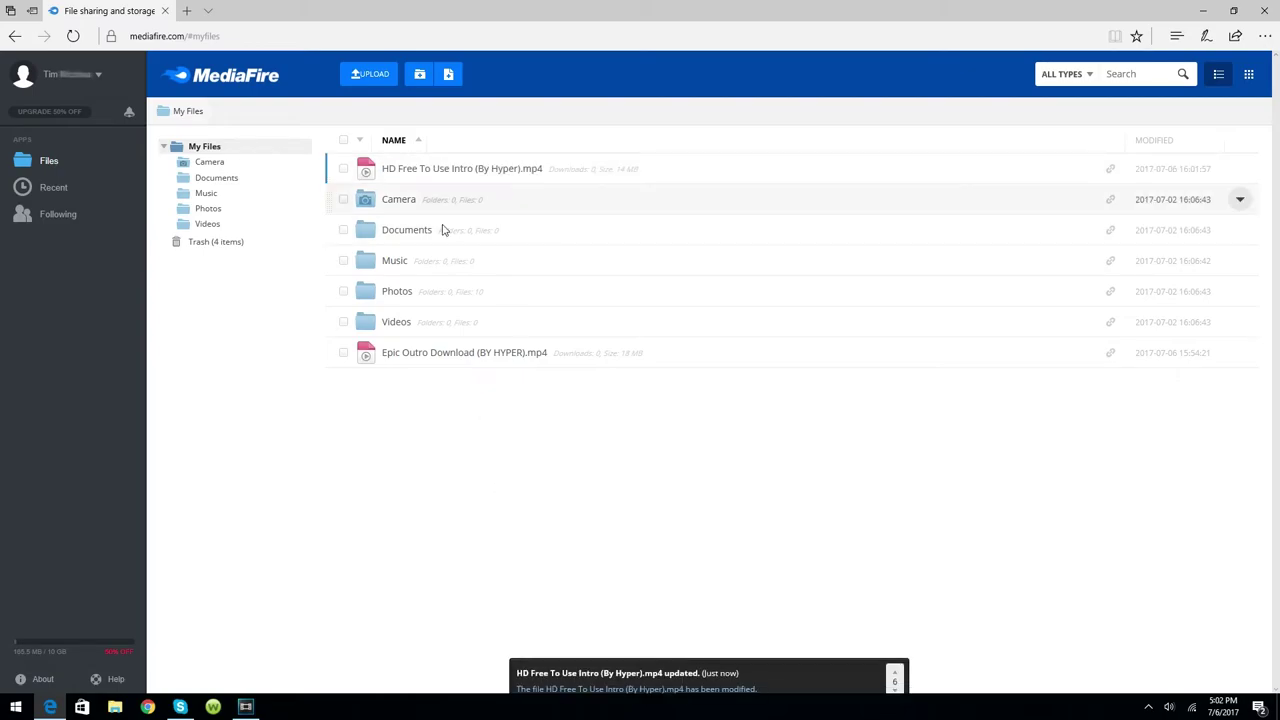
# - Copy the share link of 'HD Free To Use Intro (By Hyper).mp4' from its row options menu
pyautogui.click(635, 181)
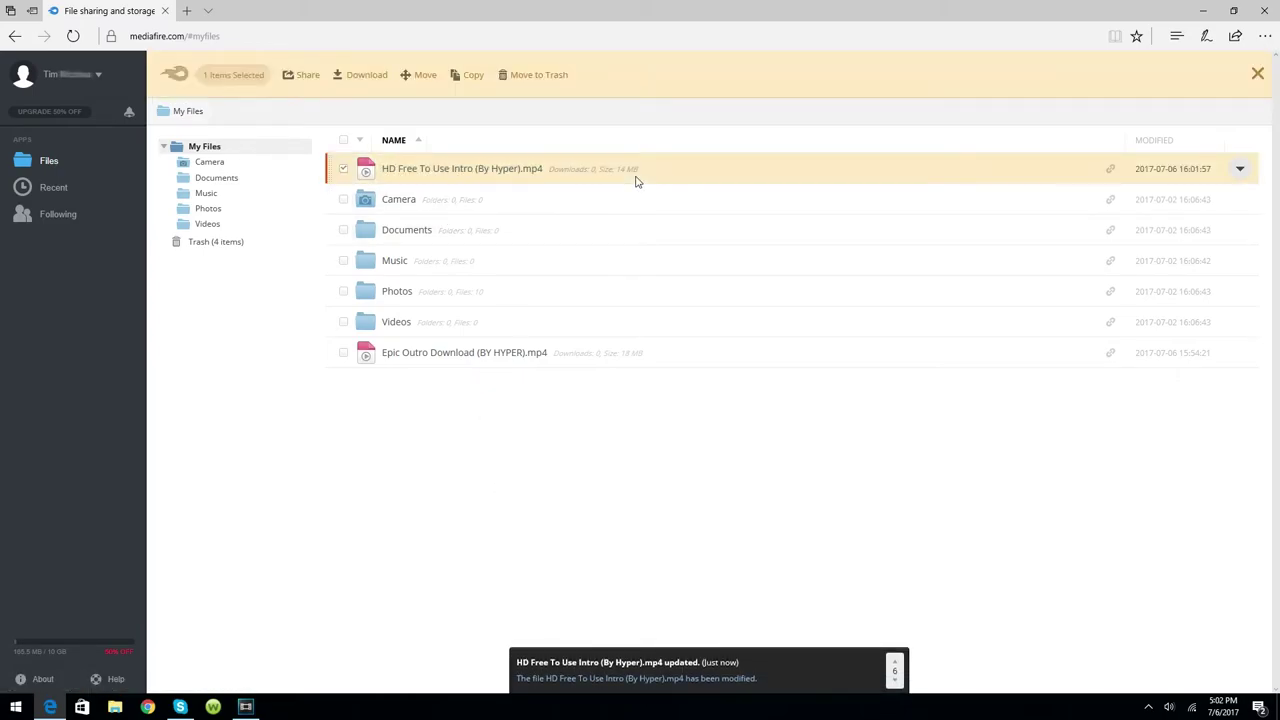
pyautogui.click(473, 78)
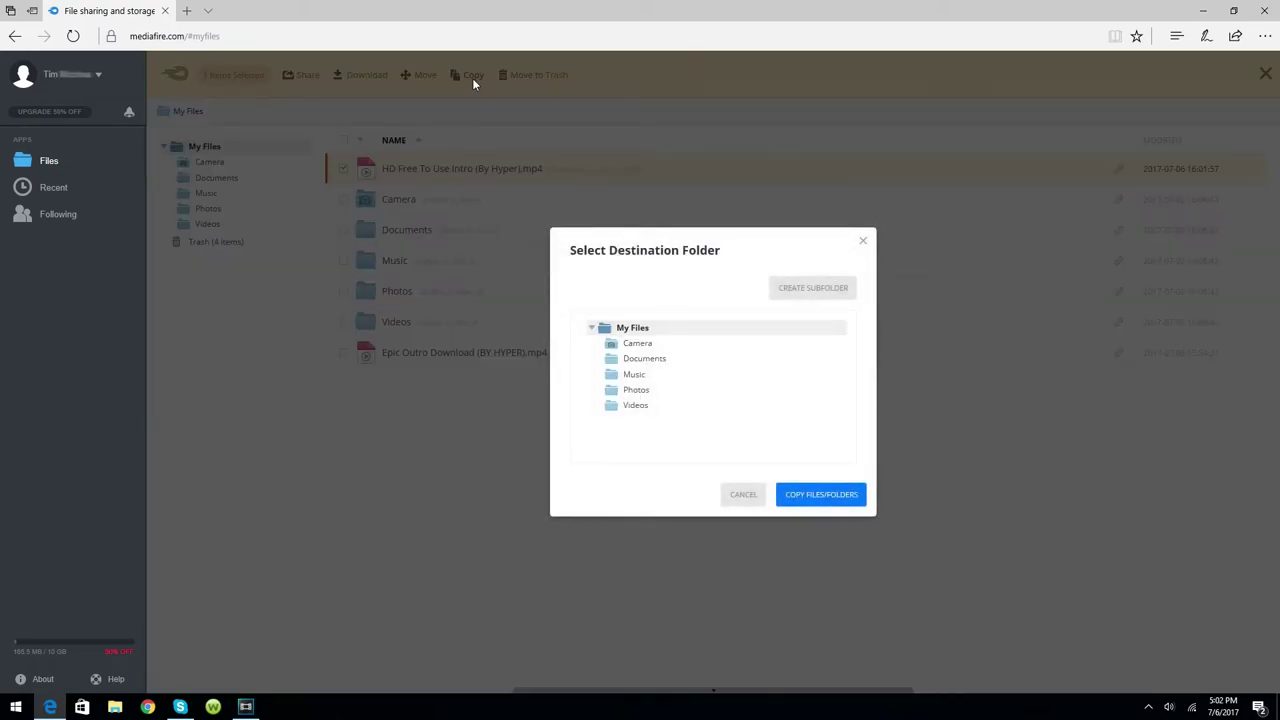
pyautogui.click(743, 494)
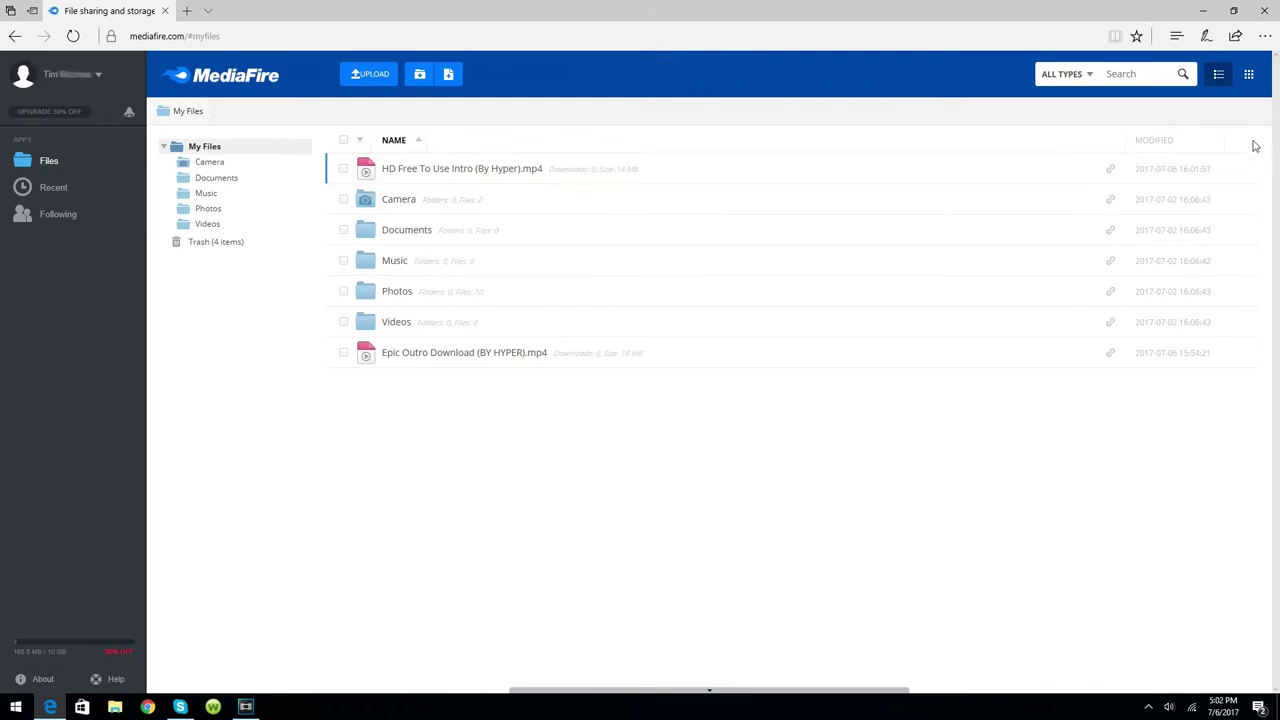
pyautogui.click(1239, 170)
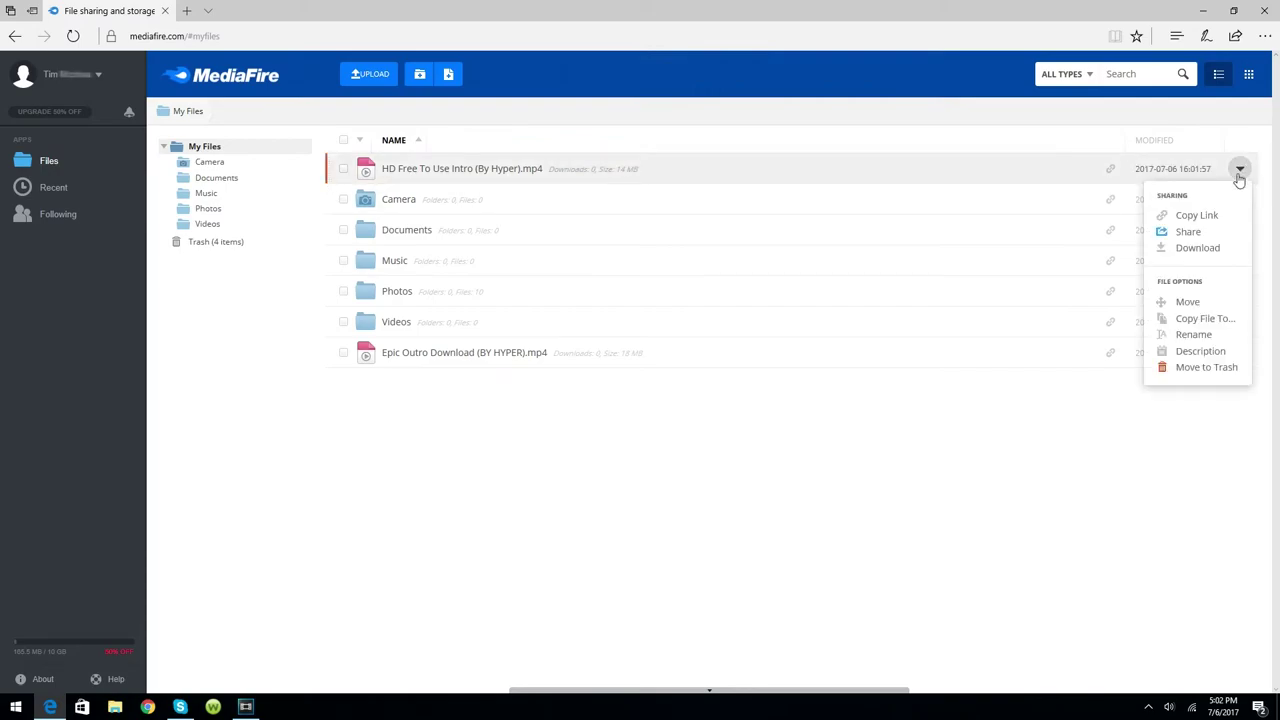
pyautogui.click(1190, 216)
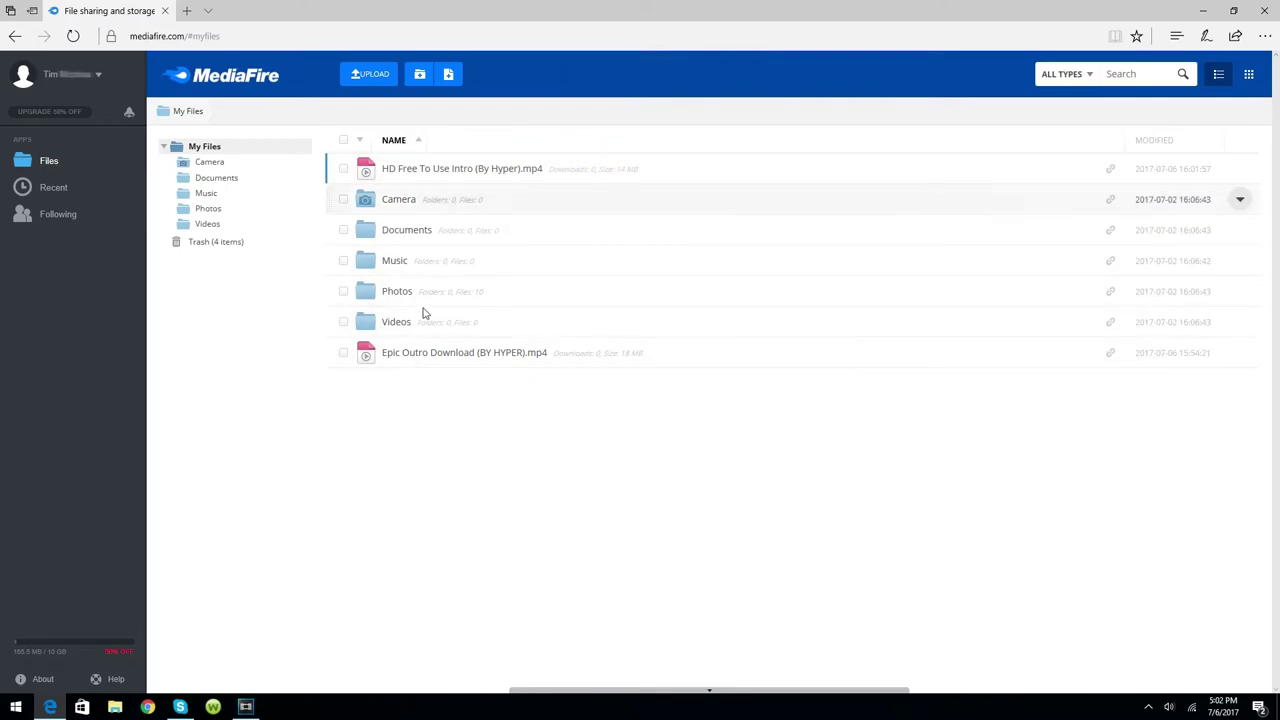
pyautogui.click(150, 36)
# - Replace the web address with the copied share link to open the video's download page
pyautogui.press('BackSpace')
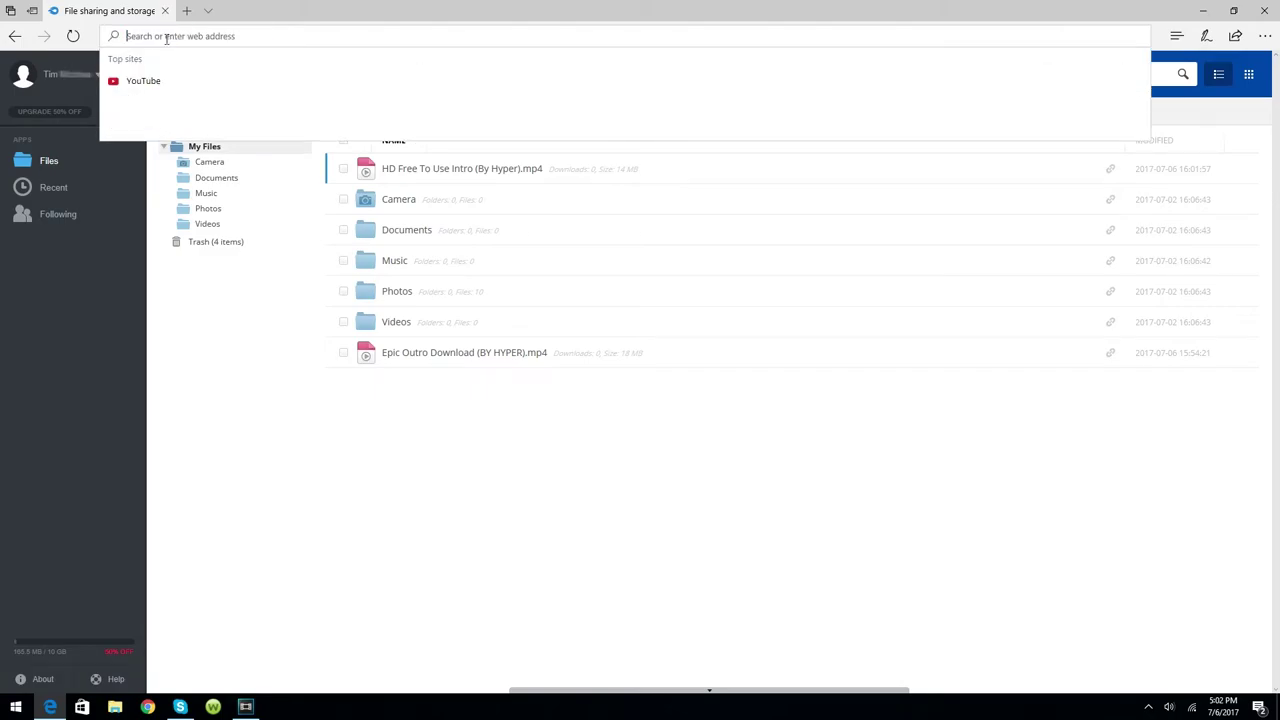
pyautogui.rightClick(129, 37)
pyautogui.click(163, 76)
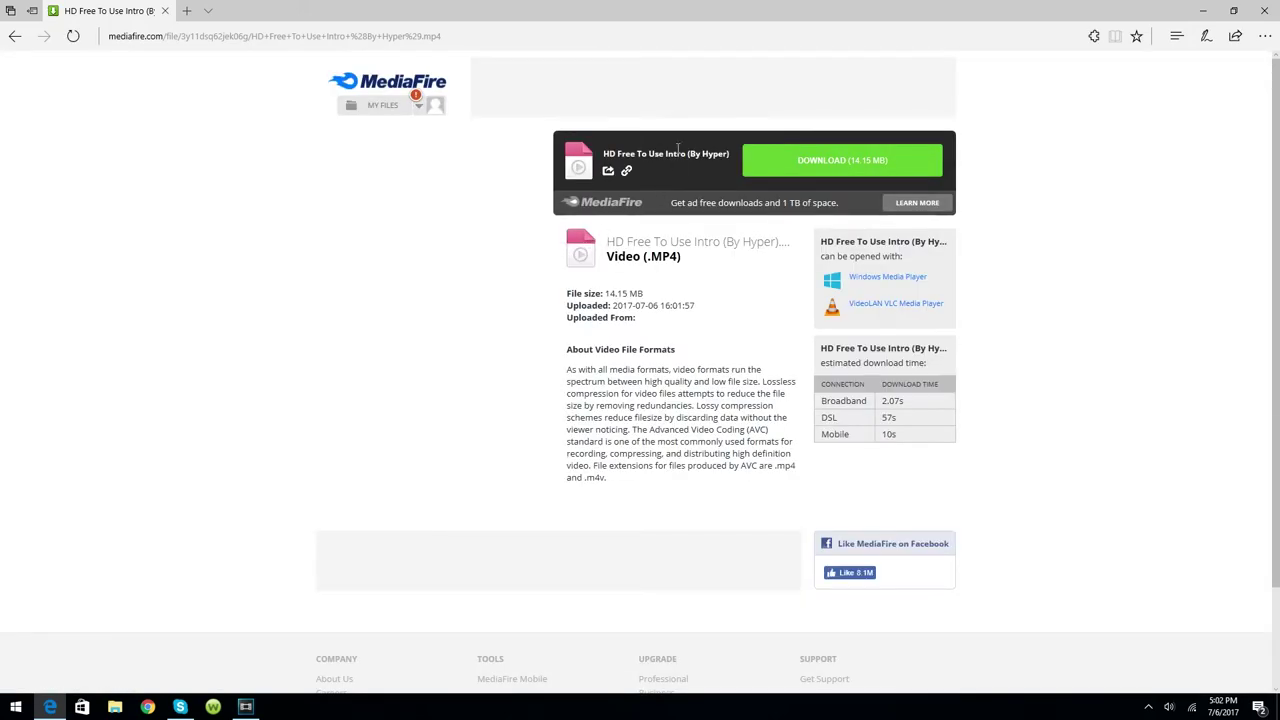
# - Review the download page's title and file-format text, then close the browser
pyautogui.moveTo(730, 154); pyautogui.dragTo(618, 153)
pyautogui.click(632, 153)
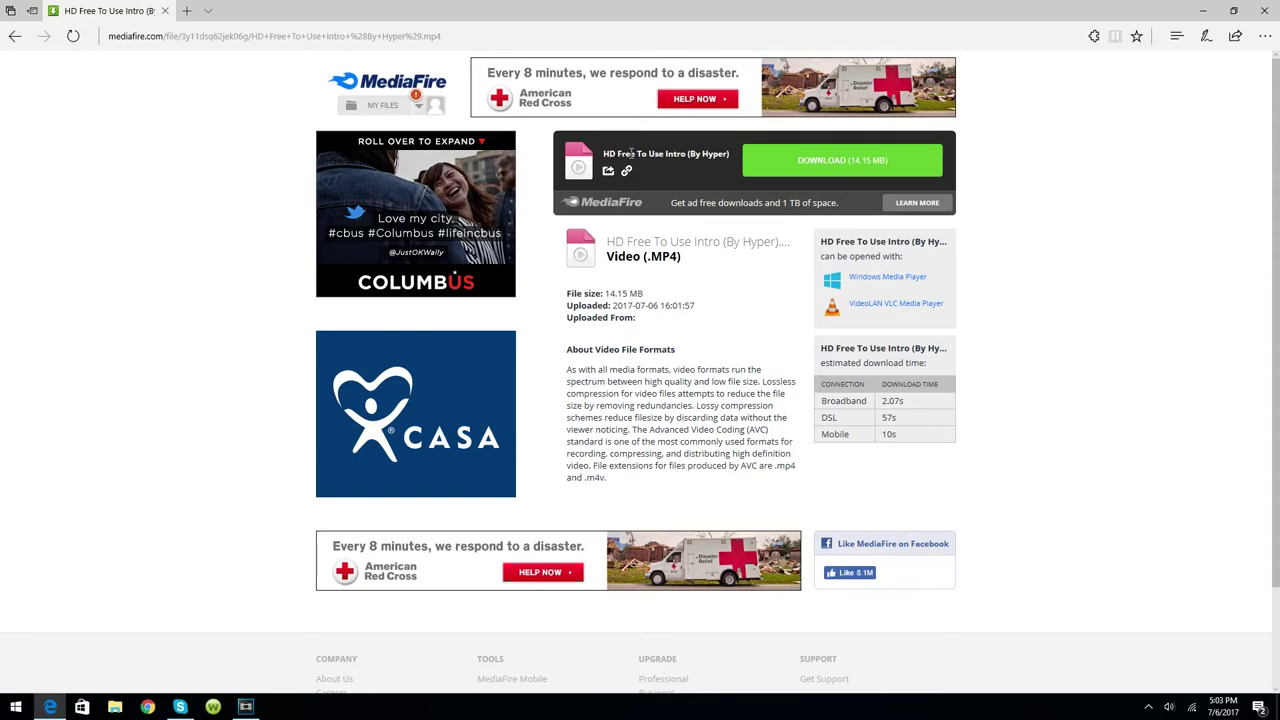
pyautogui.moveTo(630, 381)
pyautogui.mouseDown()
pyautogui.moveTo(737, 451)
pyautogui.moveTo(667, 411)
pyautogui.mouseUp()
pyautogui.click(667, 411)
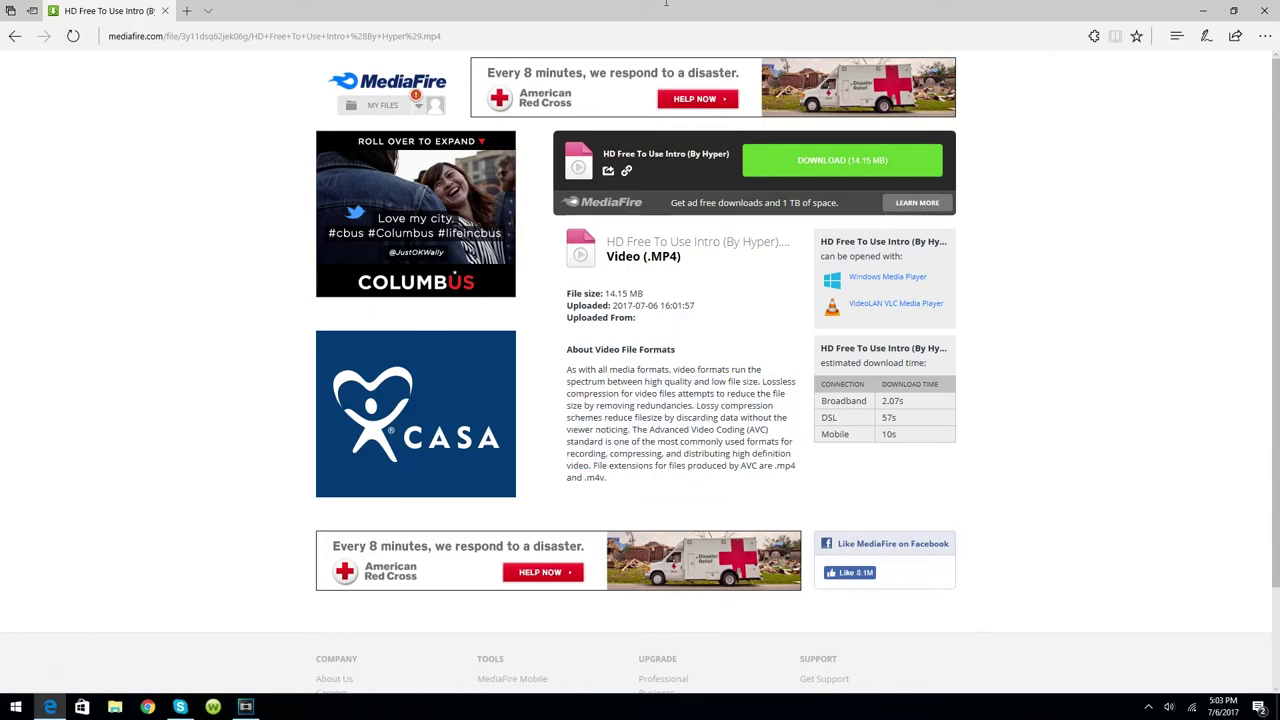
pyautogui.tripleClick(646, 160)
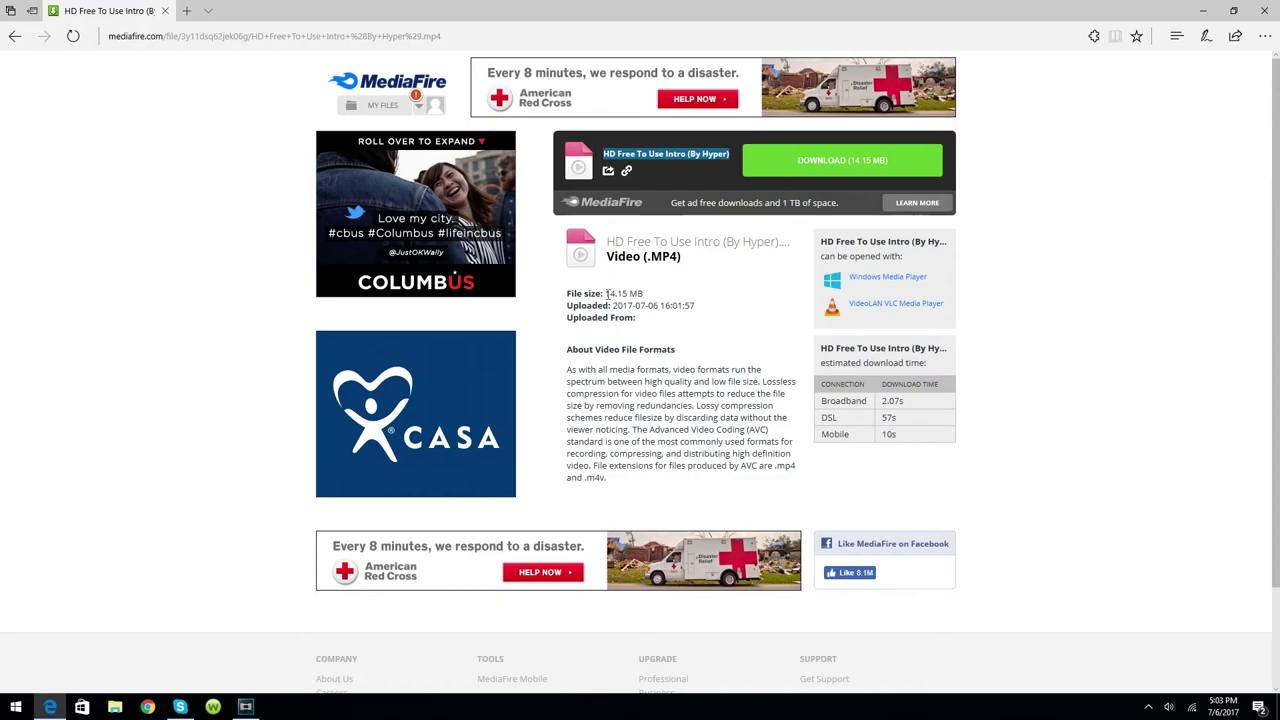
pyautogui.click(1264, 10)
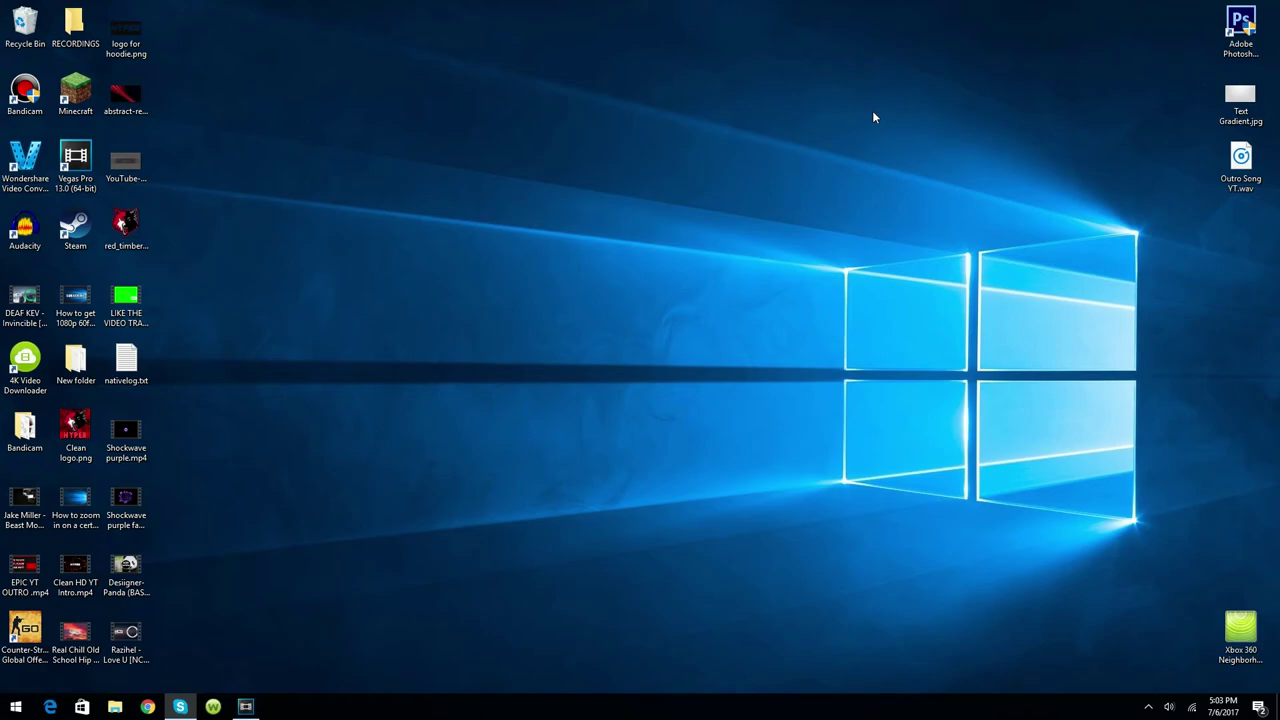
pyautogui.moveTo(898, 1)
pyautogui.mouseDown()
pyautogui.moveTo(830, 175)
pyautogui.moveTo(415, 701)
pyautogui.moveTo(413, 633)
pyautogui.mouseUp()
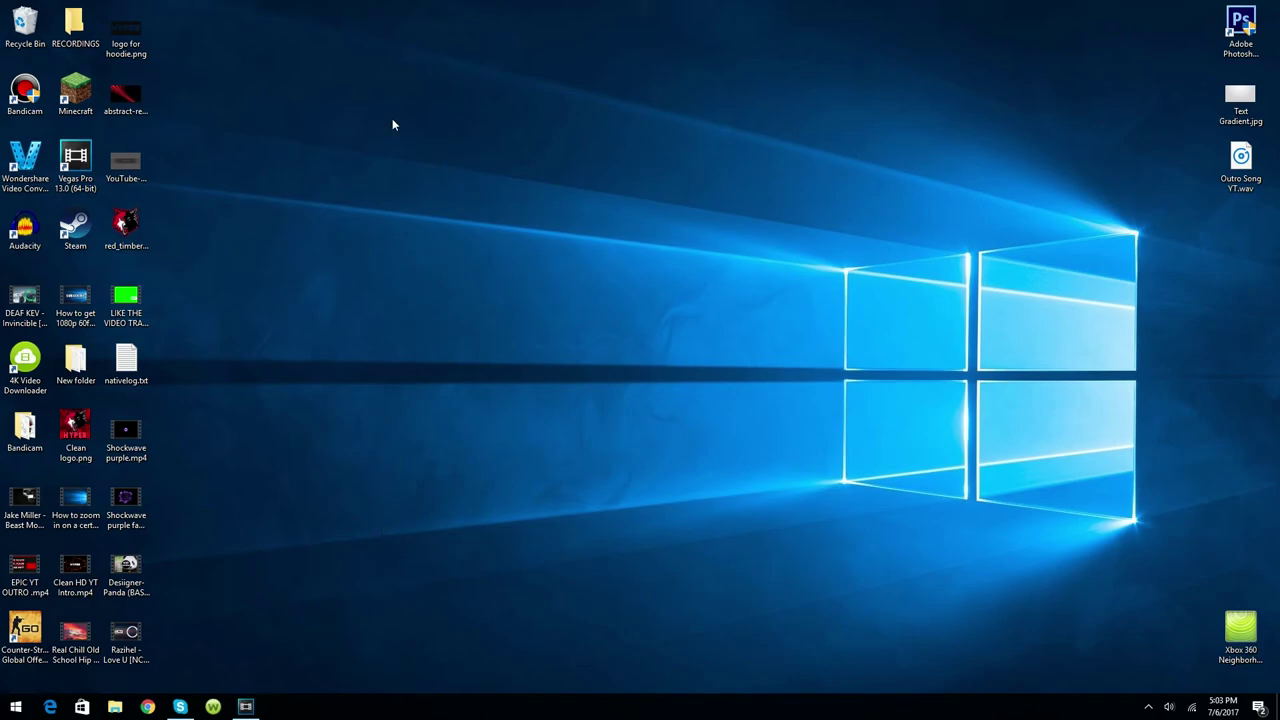